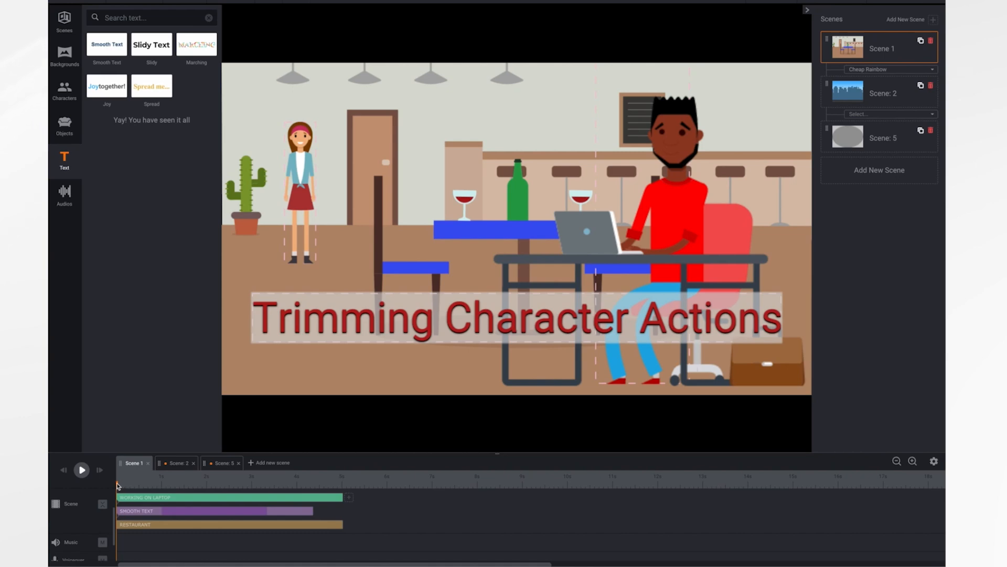
# Play Scene 1 from its beginning to review the man's laptop action
pyautogui.moveTo(118, 486); pyautogui.dragTo(117, 514)
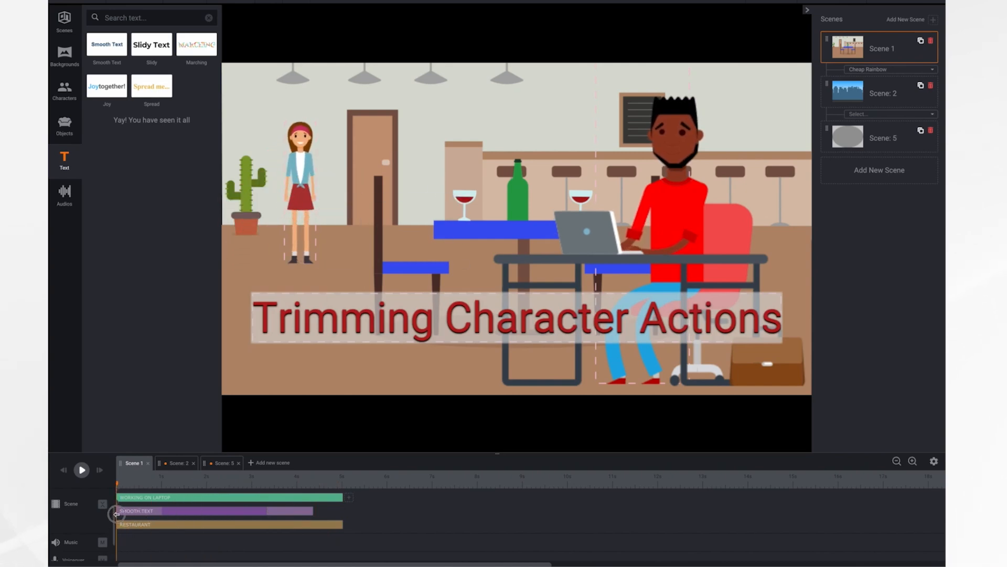
pyautogui.click(81, 470)
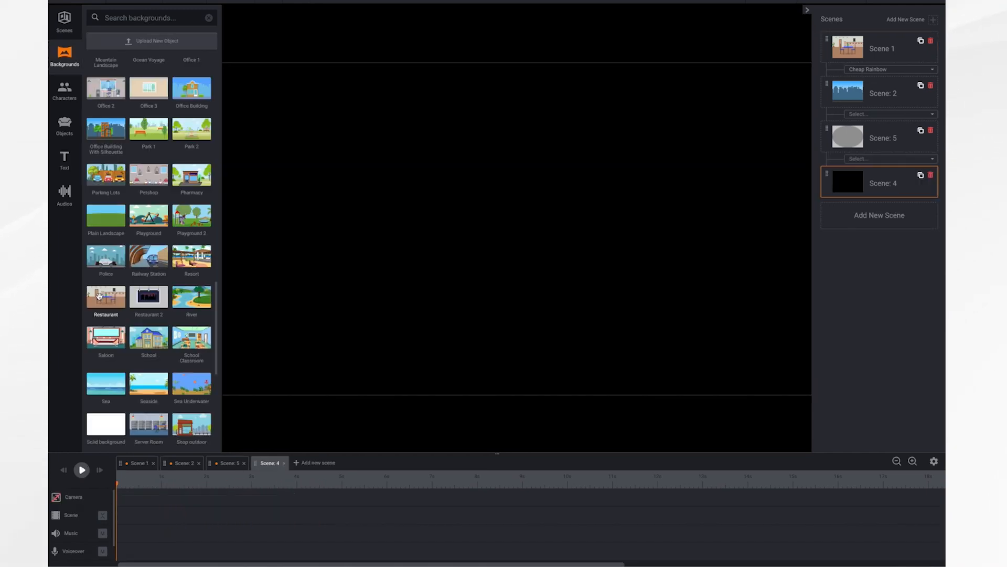
# Add the Restaurant background and African American Woman 3 to the new scene, placing her enlarged in front of the door area
pyautogui.moveTo(106, 297); pyautogui.dragTo(427, 256)
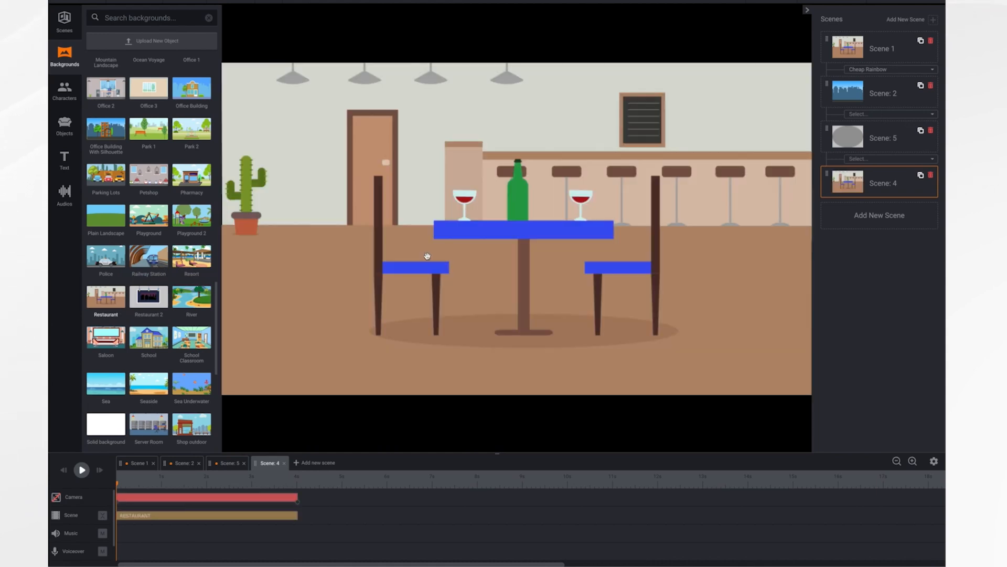
pyautogui.click(66, 88)
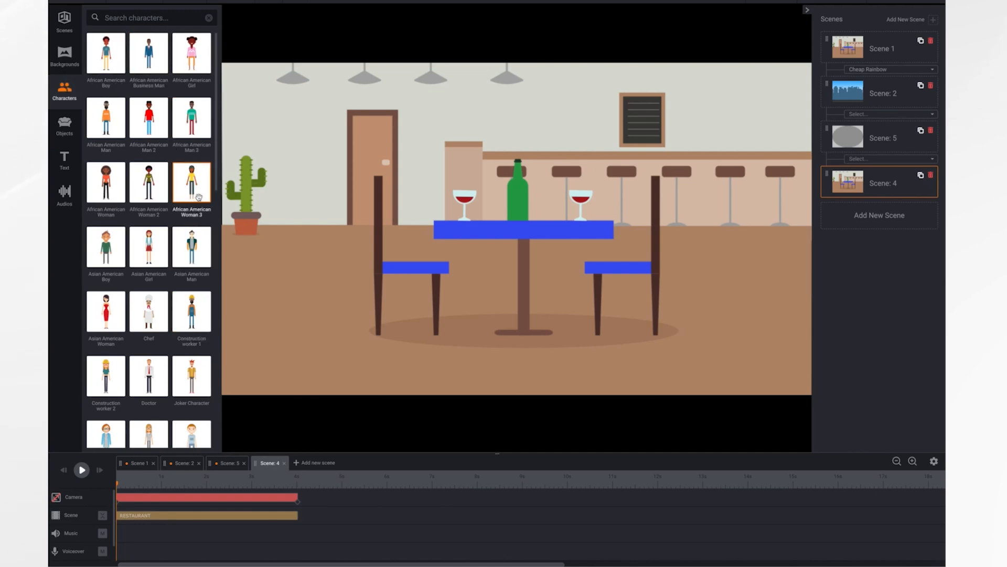
pyautogui.moveTo(192, 184); pyautogui.dragTo(376, 226)
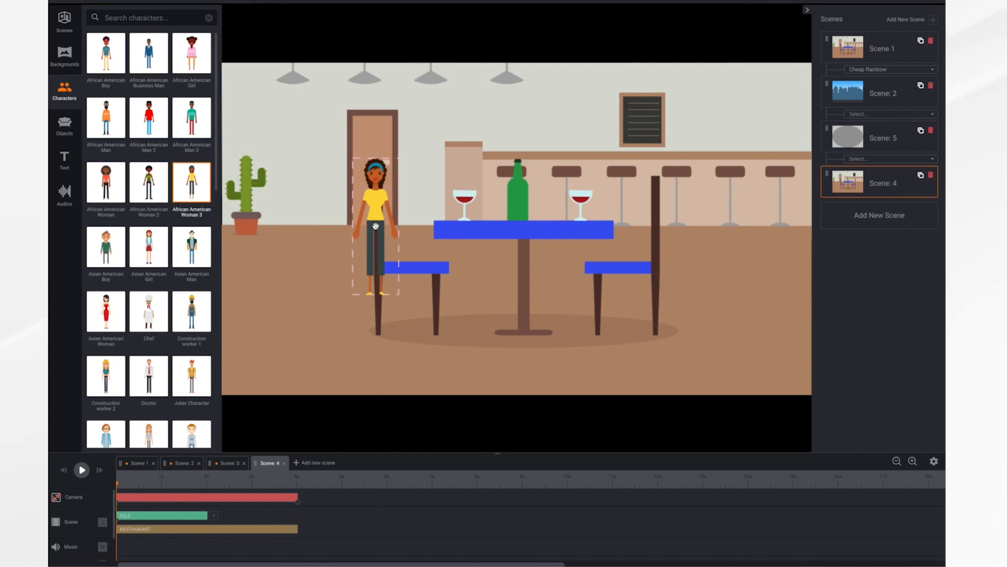
pyautogui.moveTo(376, 226); pyautogui.dragTo(335, 225)
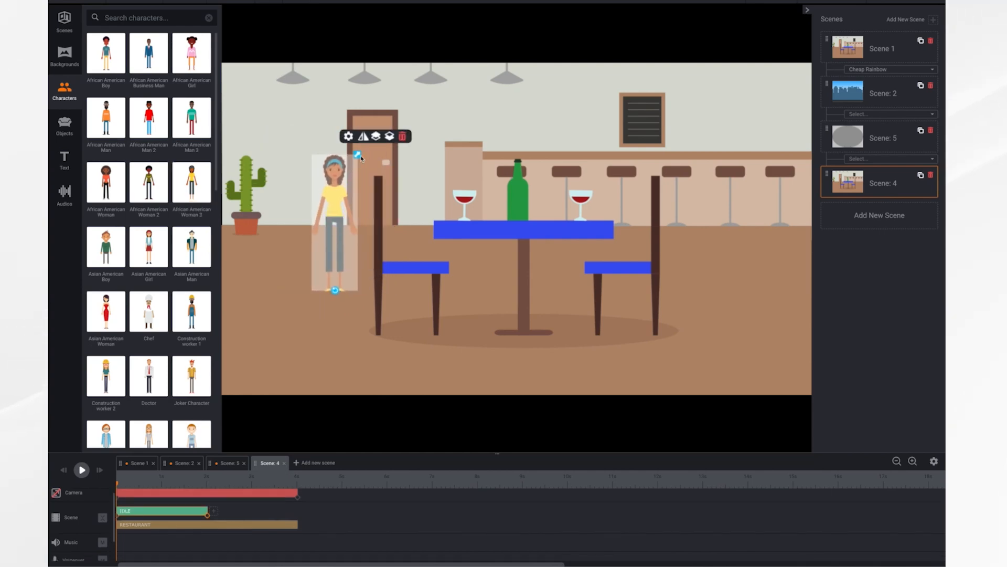
pyautogui.moveTo(359, 156); pyautogui.dragTo(436, 105)
pyautogui.moveTo(328, 182); pyautogui.dragTo(333, 201)
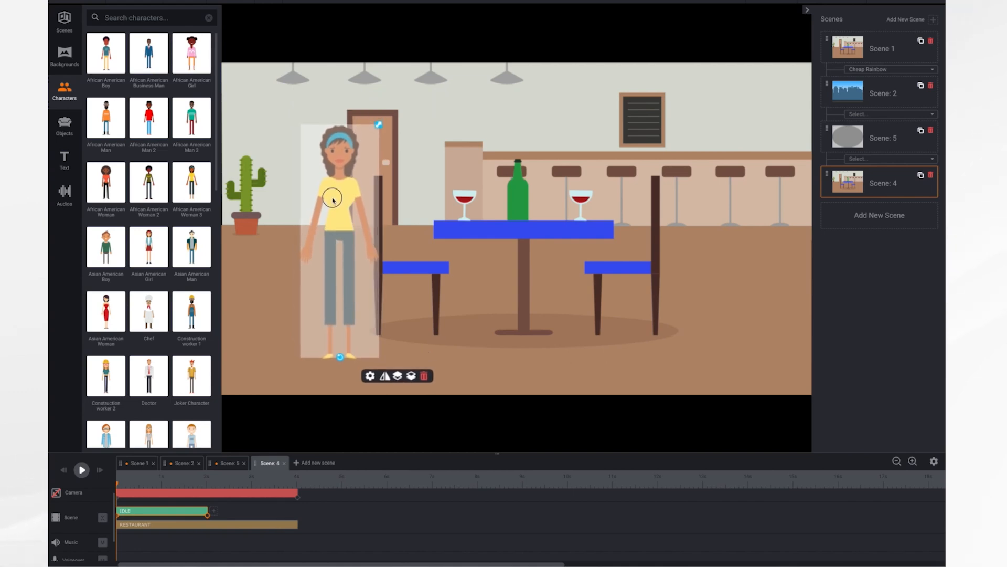
# Set the woman's animation type to Working on laptop and play the scene
pyautogui.click(370, 377)
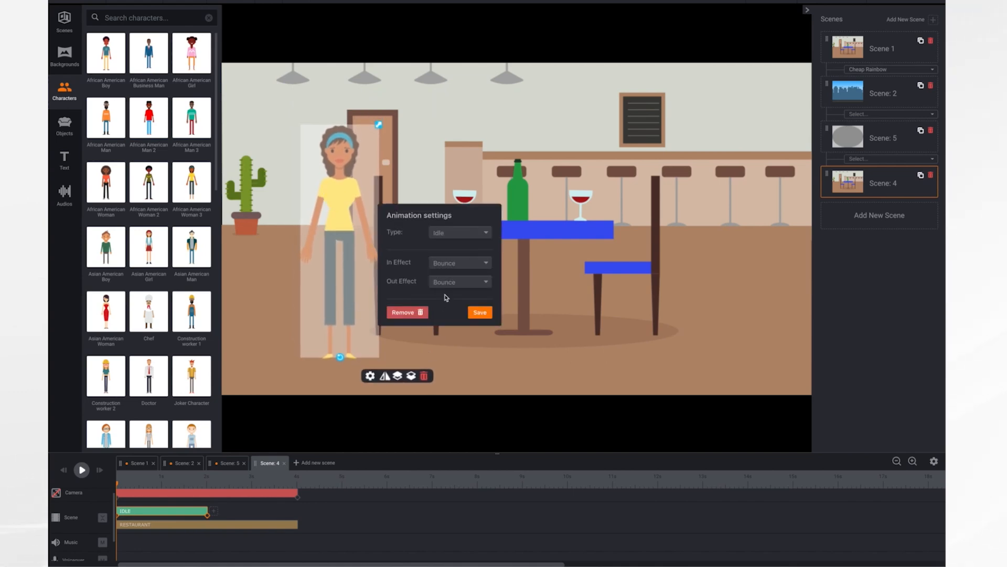
pyautogui.click(467, 236)
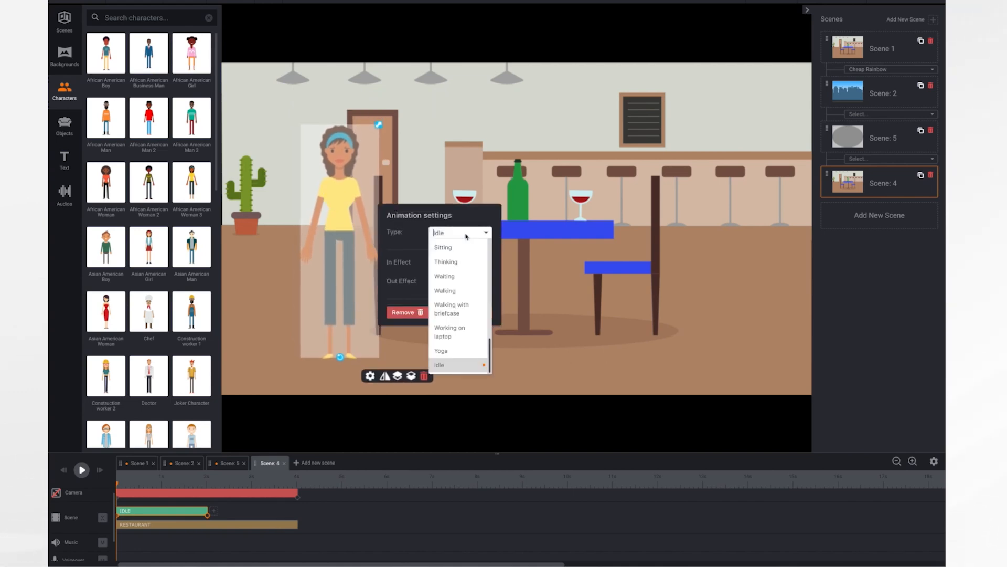
pyautogui.click(458, 330)
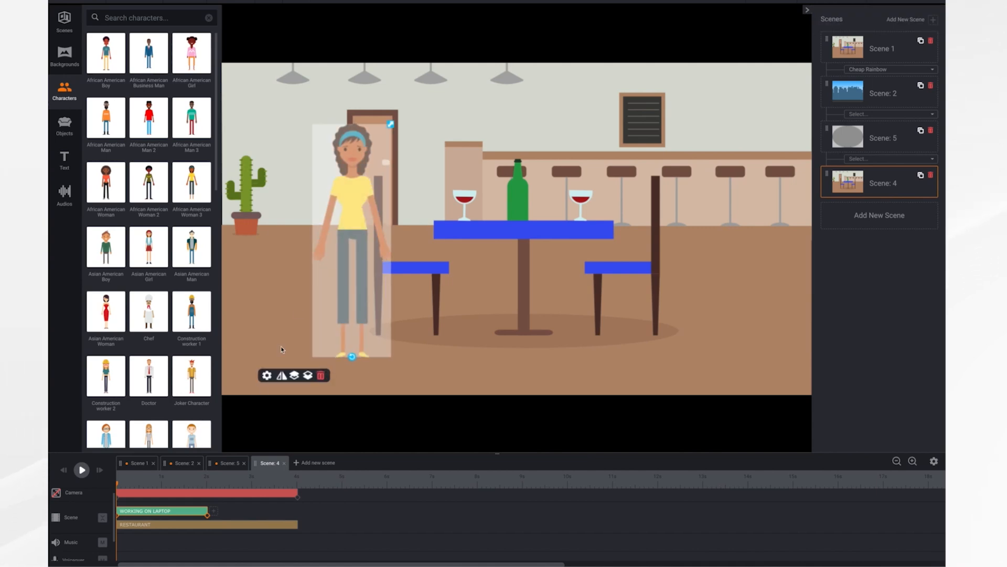
pyautogui.click(81, 471)
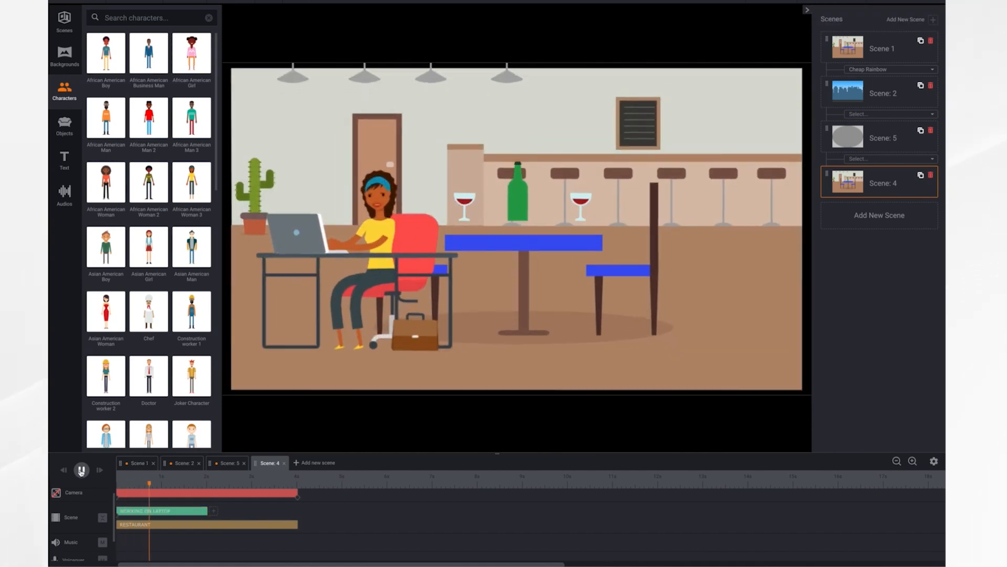
# Move the seated woman across to the right-hand chair of the restaurant and enlarge her
pyautogui.moveTo(375, 249); pyautogui.dragTo(694, 263)
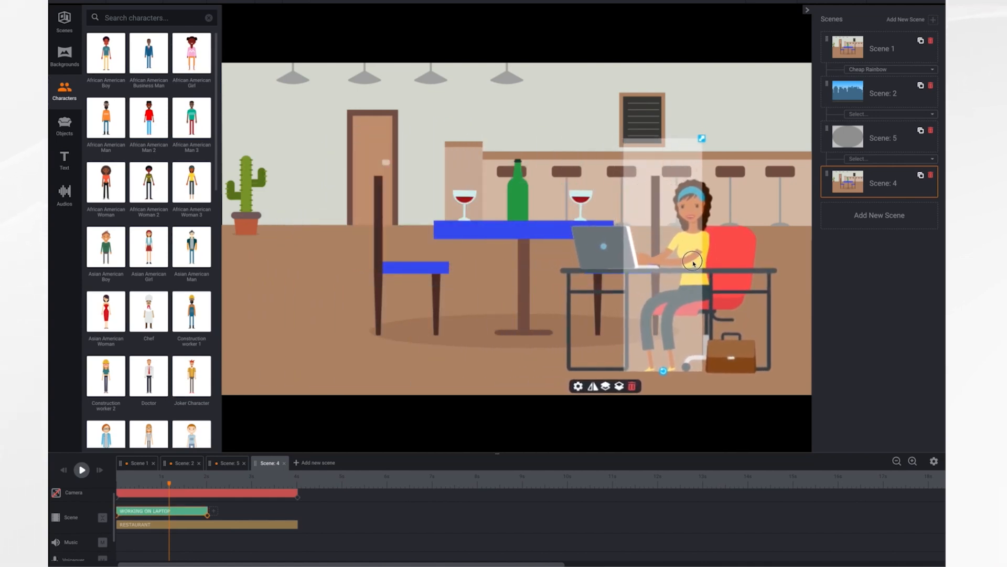
pyautogui.moveTo(703, 141); pyautogui.dragTo(754, 101)
pyautogui.moveTo(679, 259); pyautogui.dragTo(666, 247)
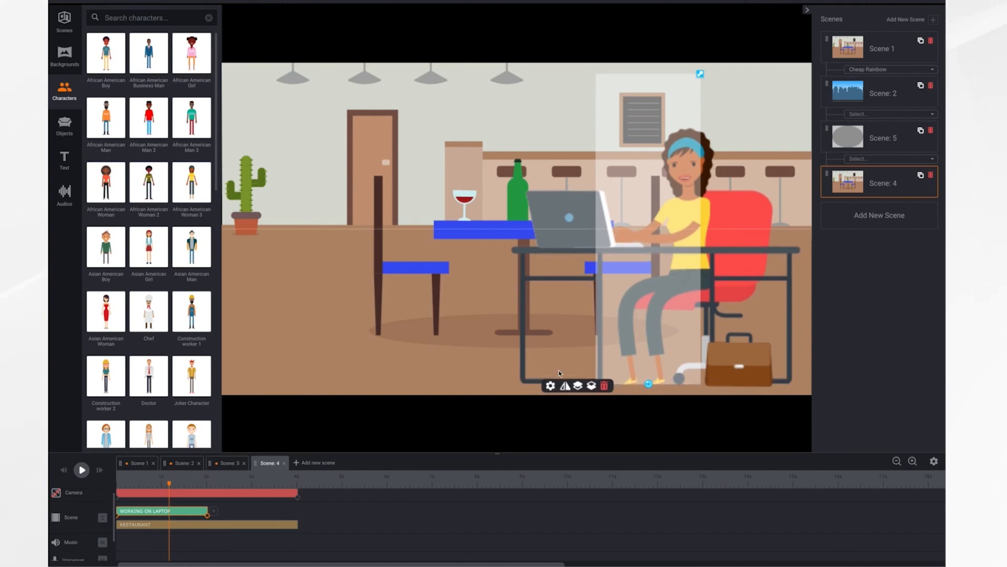
# Trim the beginning of the woman's Working on laptop animation so it starts with her seated at the desk
pyautogui.click(551, 385)
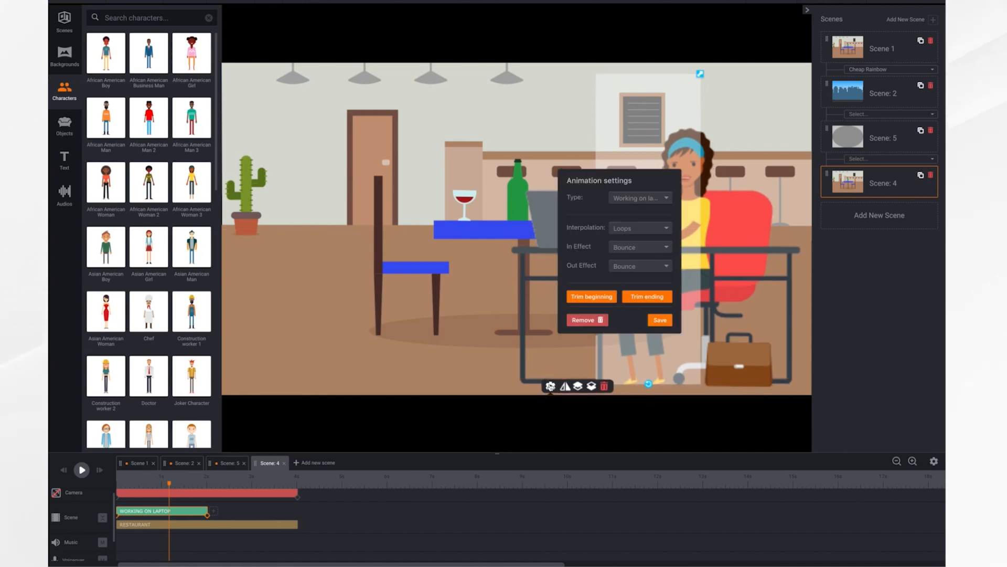
pyautogui.click(594, 297)
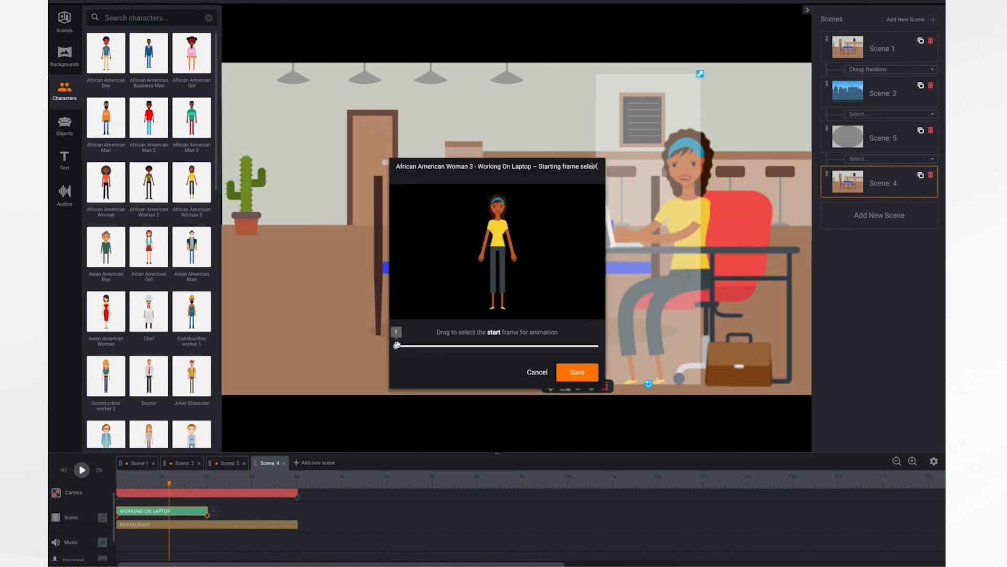
pyautogui.moveTo(397, 345); pyautogui.dragTo(458, 361)
pyautogui.click(574, 373)
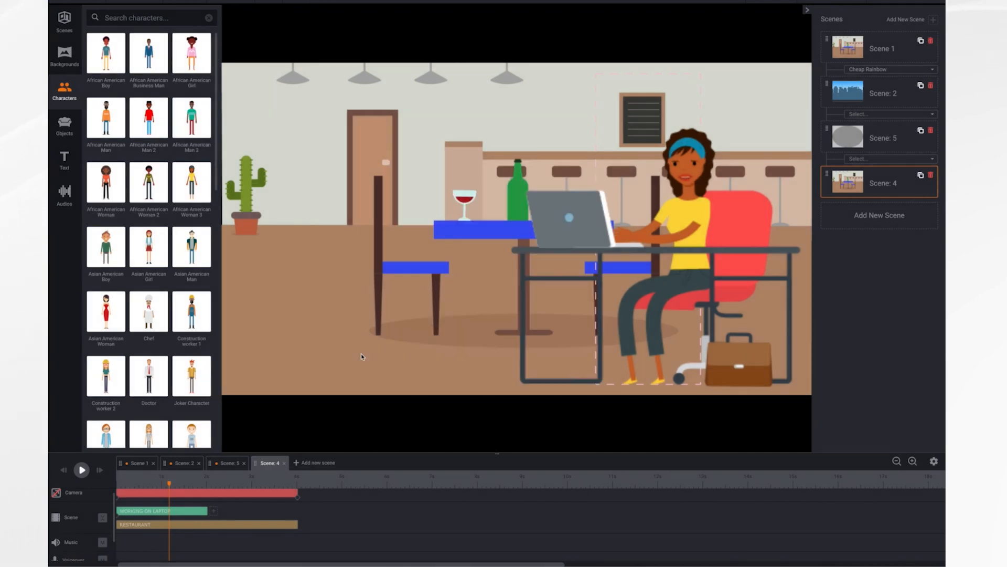
# Play Scene: 4 from its start to check the trimmed beginning of the laptop action
pyautogui.click(102, 482)
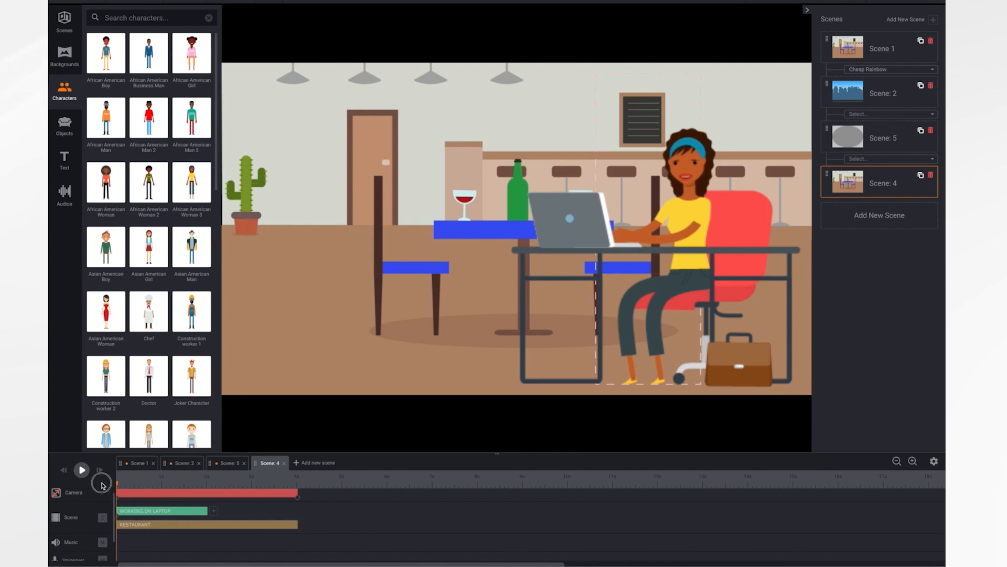
pyautogui.click(82, 471)
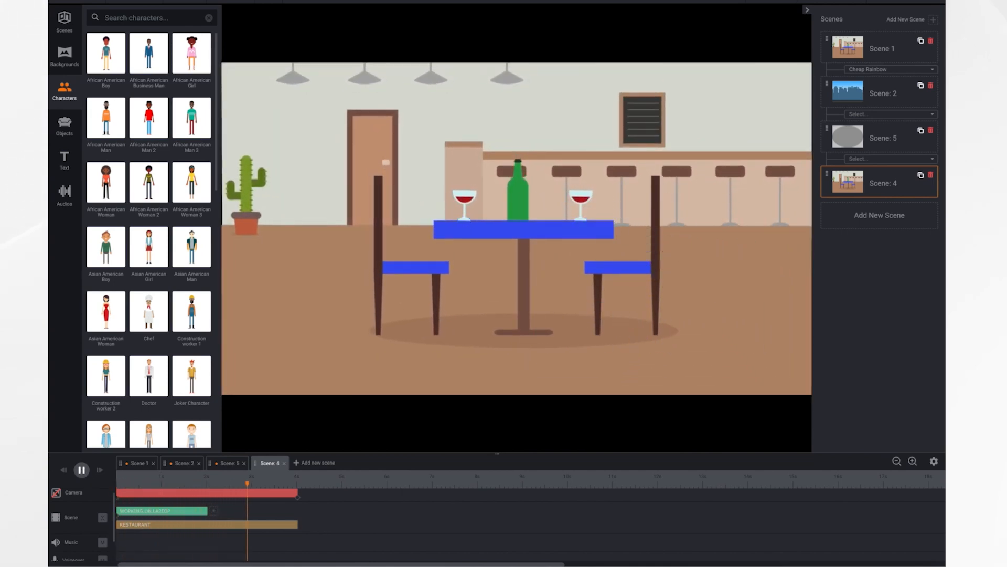
pyautogui.click(79, 470)
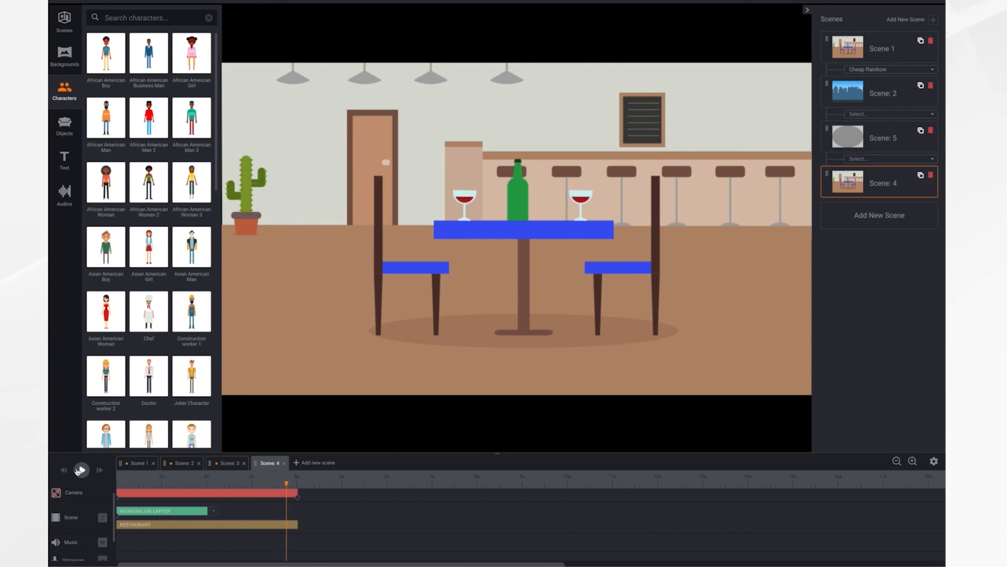
# Extend the Working on laptop clip to 5 seconds on the timeline, with the scene ending at the same point
pyautogui.click(213, 512)
pyautogui.moveTo(213, 512); pyautogui.dragTo(343, 527)
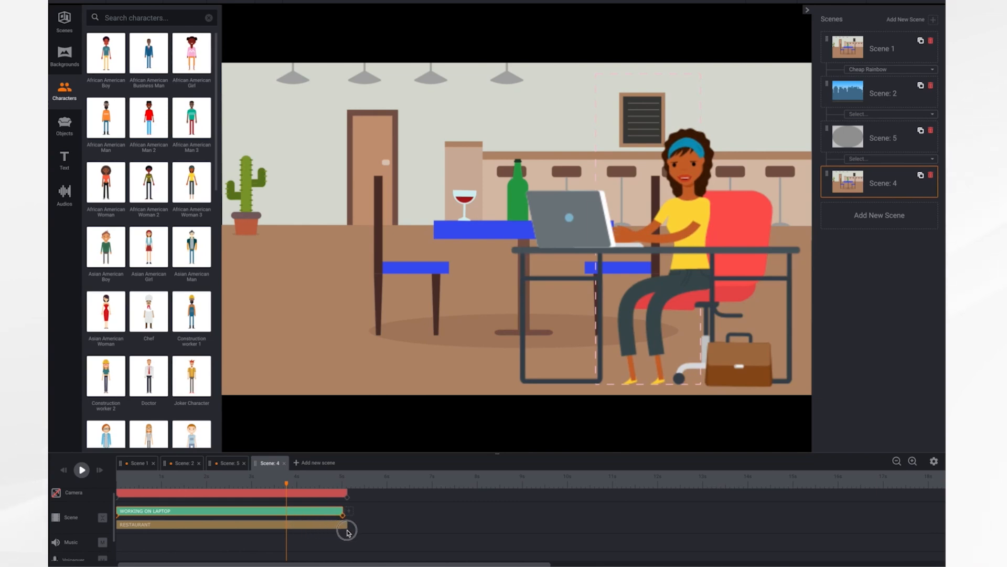
# Set both the In Effect and the Out Effect of the woman's laptop animation to Instant
pyautogui.click(551, 387)
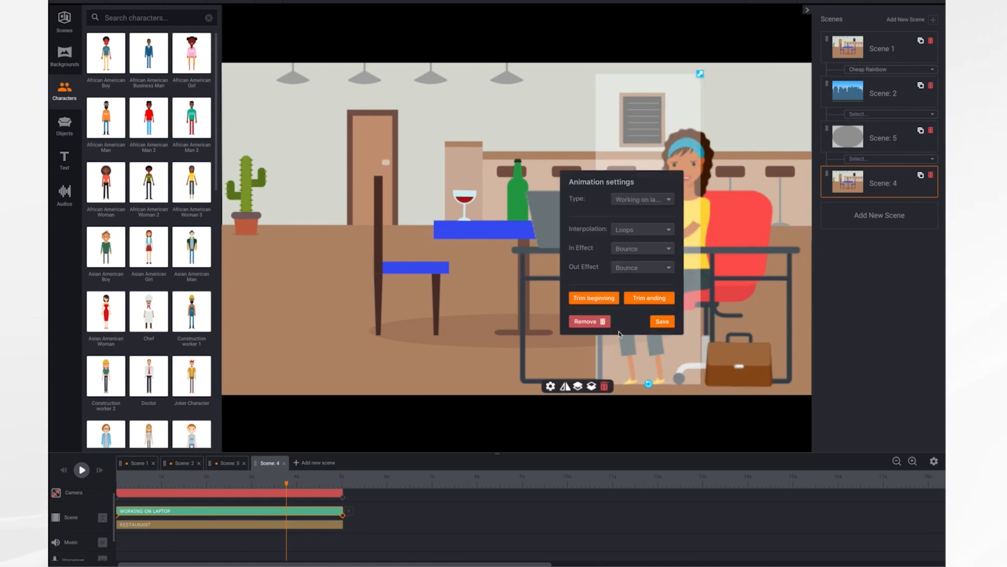
pyautogui.click(660, 253)
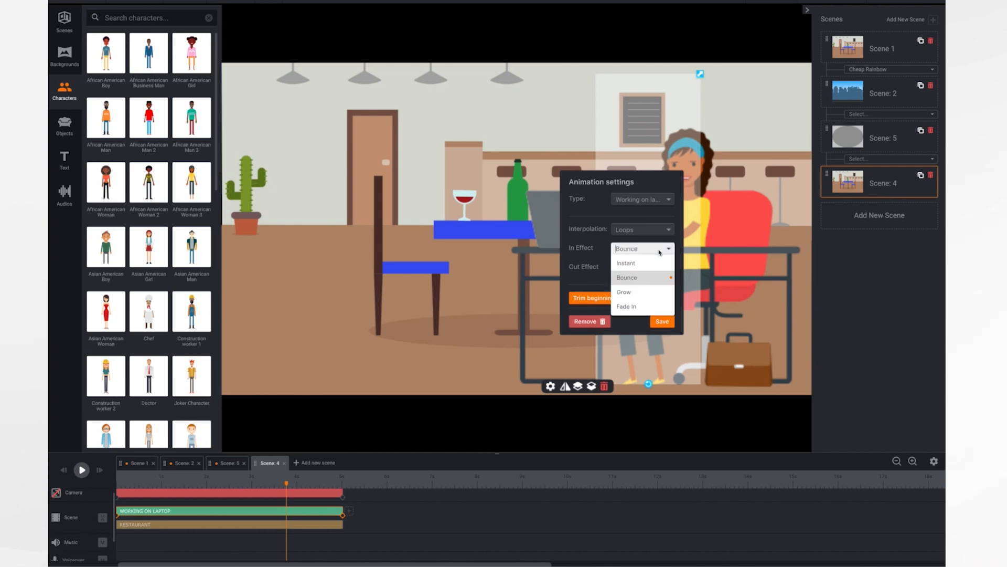
pyautogui.click(635, 264)
pyautogui.click(657, 269)
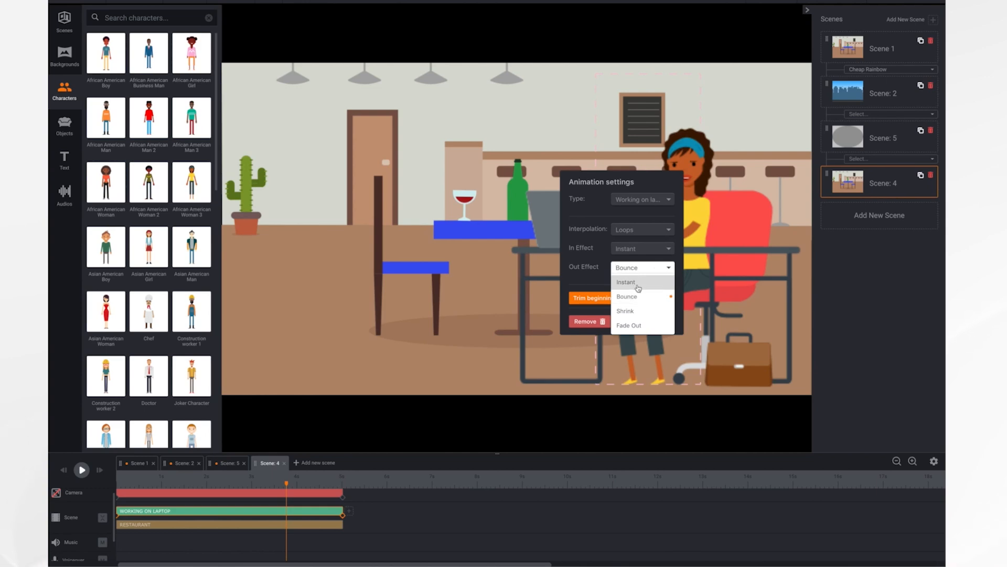
pyautogui.click(638, 288)
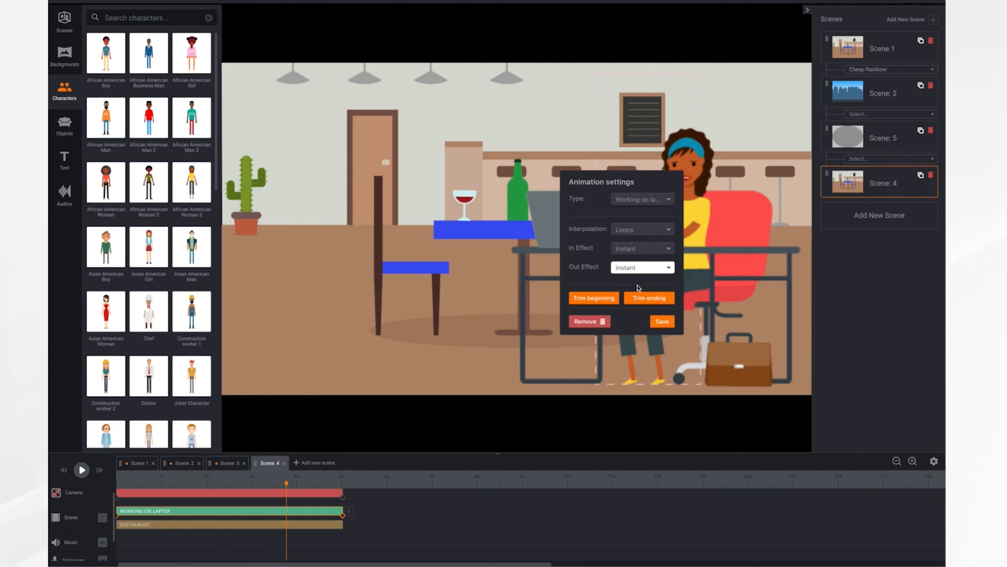
pyautogui.click(662, 321)
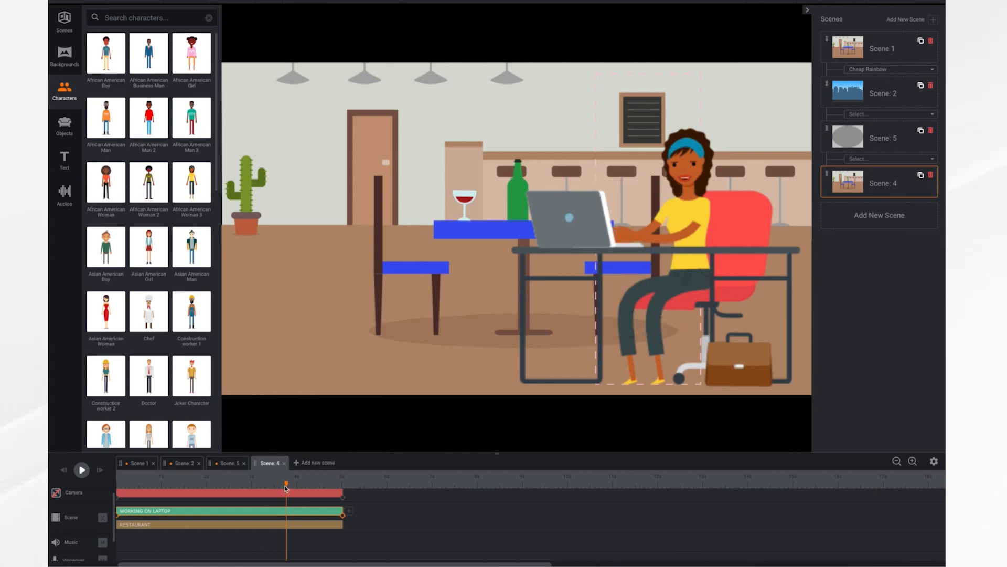
# Play Scene: 4 from the start and scrub back from its end to examine how the laptop action finishes
pyautogui.moveTo(287, 486); pyautogui.dragTo(75, 484)
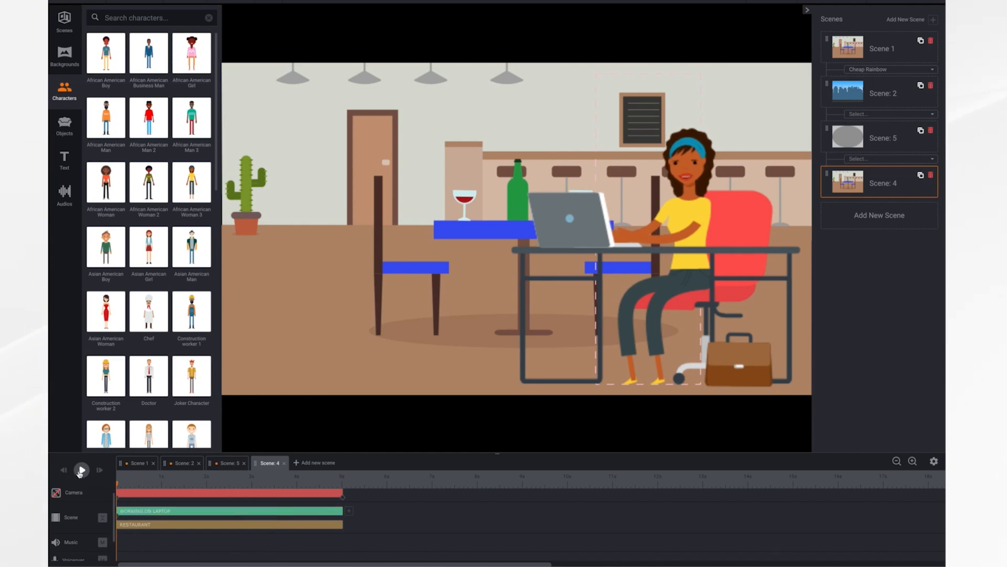
pyautogui.click(80, 470)
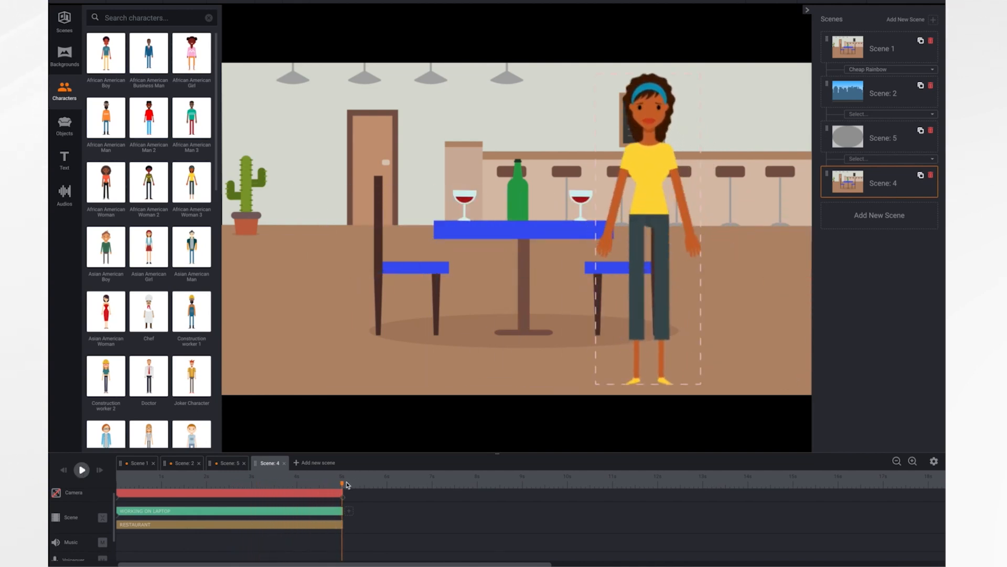
pyautogui.moveTo(344, 487); pyautogui.dragTo(306, 487)
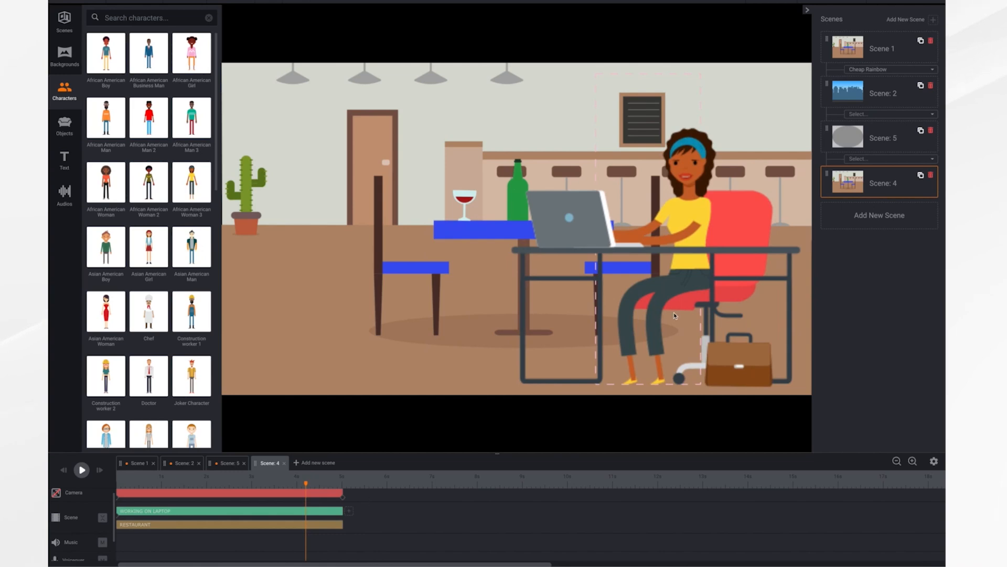
# Trim the ending of the woman's Working on laptop animation to a frame where she is still seated at the desk
pyautogui.click(669, 277)
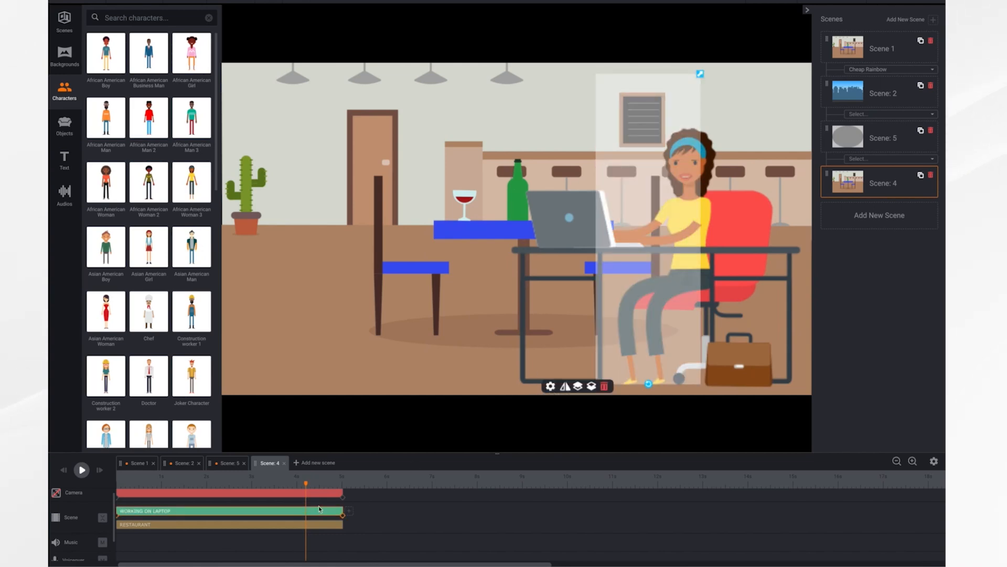
pyautogui.click(550, 387)
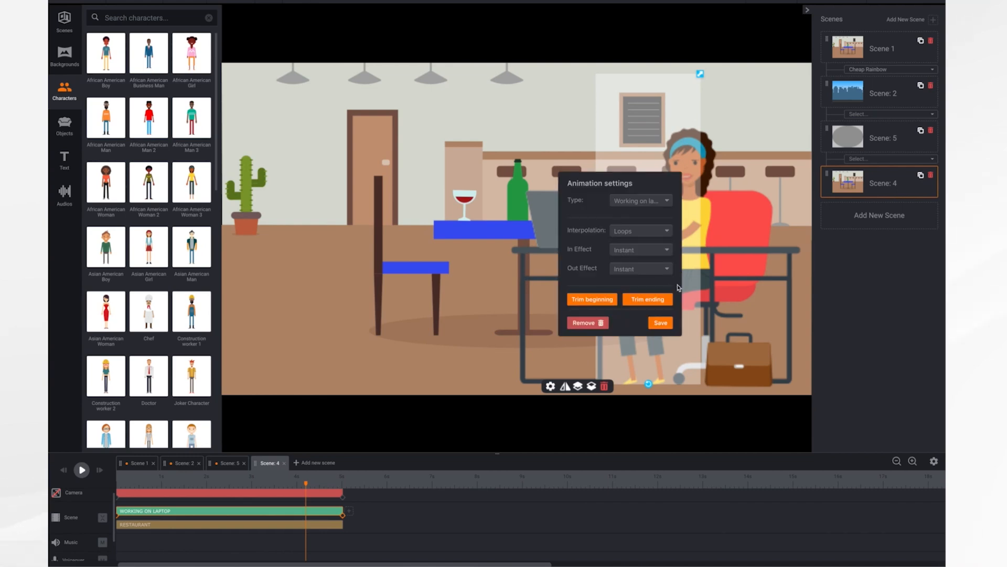
pyautogui.click(648, 299)
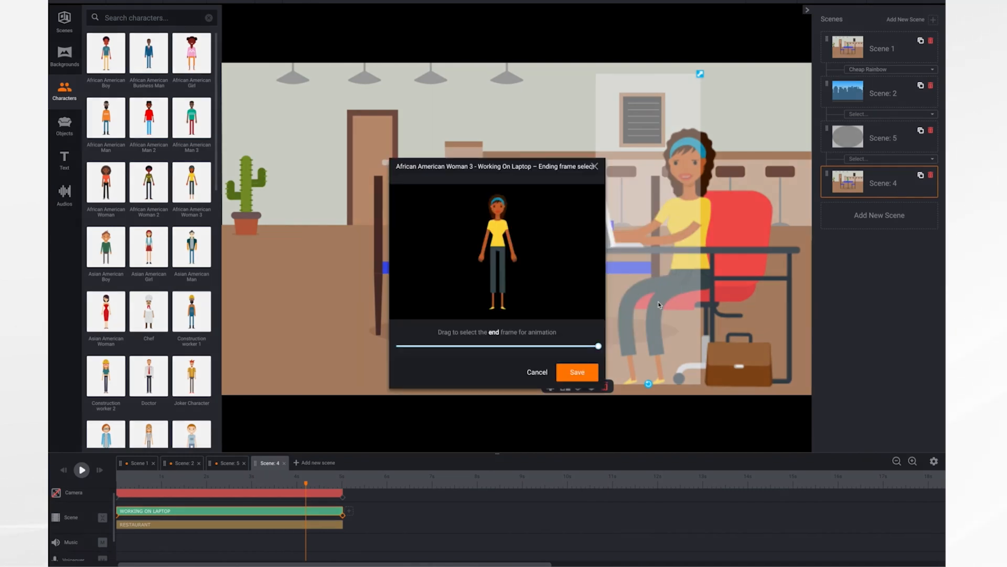
pyautogui.moveTo(598, 346); pyautogui.dragTo(540, 349)
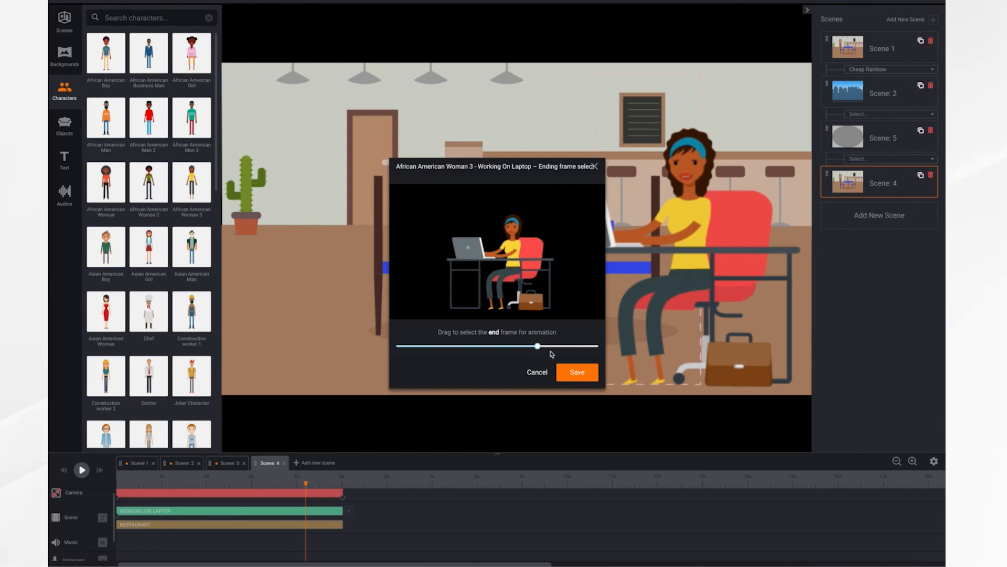
pyautogui.click(575, 373)
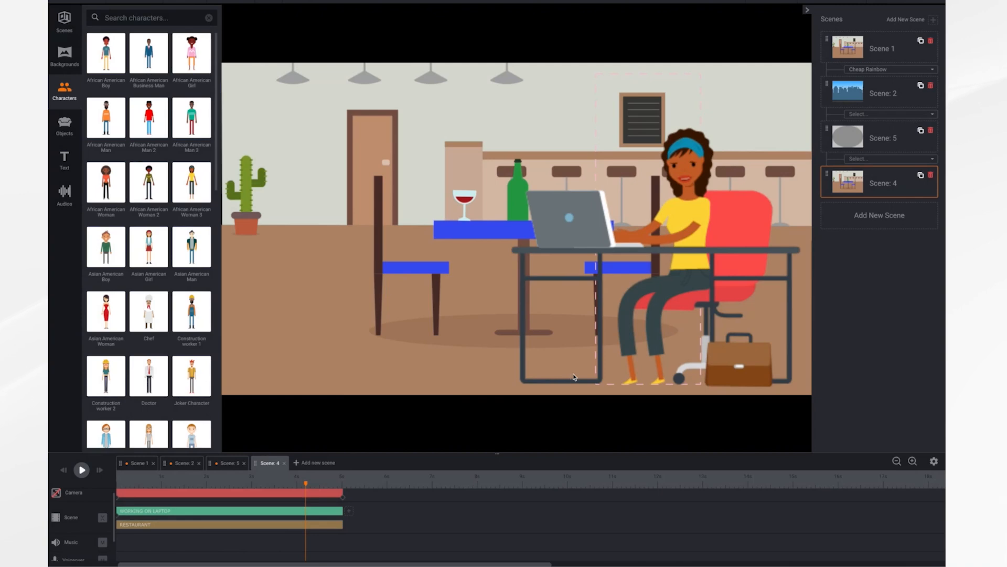
# Play Scene: 4 from its start to check the trimmed ending, and open Scene: 2
pyautogui.click(62, 472)
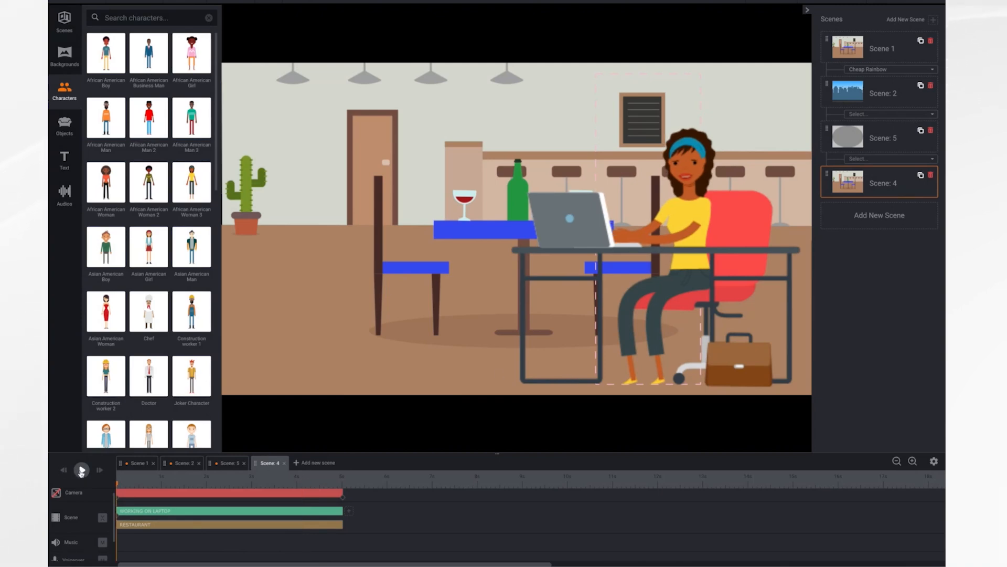
pyautogui.click(81, 470)
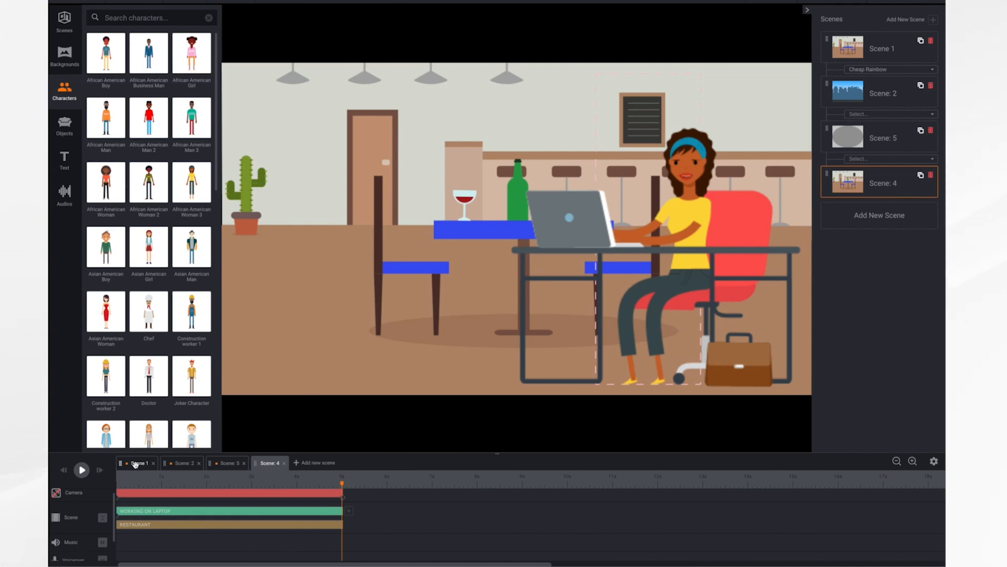
pyautogui.click(186, 464)
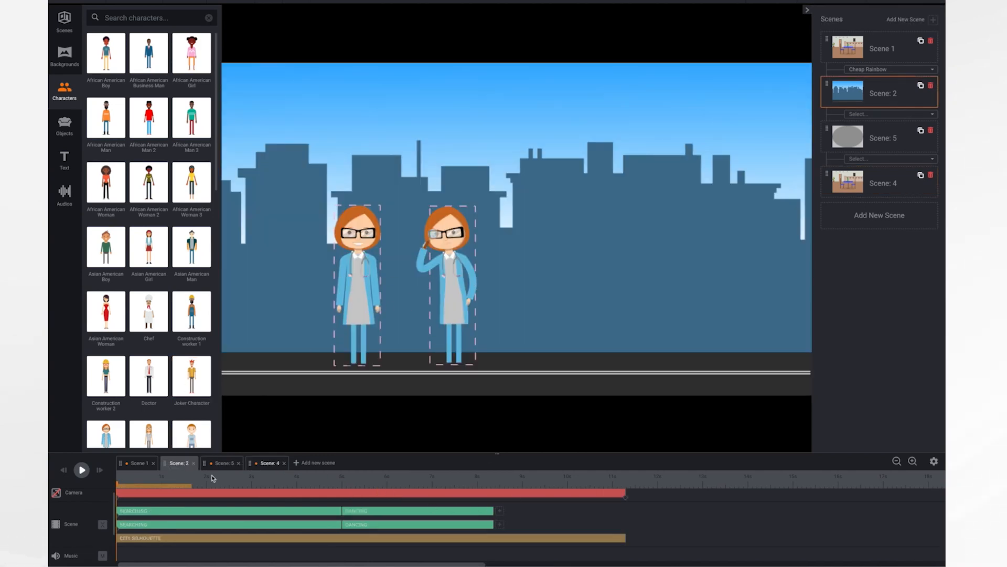
# Scrub through Scene: 2 from its start to examine the transition between the two women's Searching and Dancing actions
pyautogui.moveTo(115, 487)
pyautogui.mouseDown()
pyautogui.moveTo(210, 485)
pyautogui.moveTo(119, 481)
pyautogui.mouseUp()
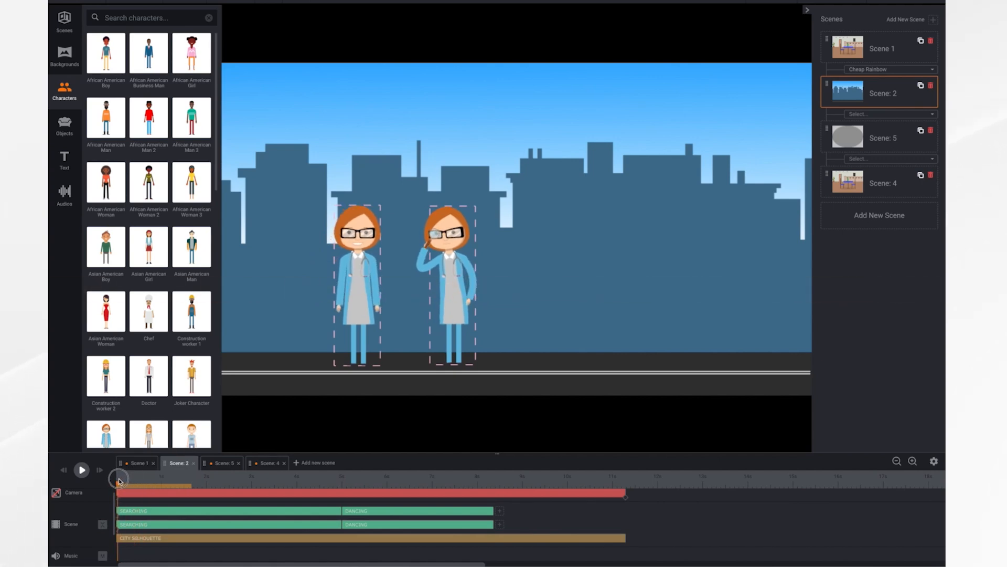
pyautogui.moveTo(119, 481); pyautogui.dragTo(375, 519)
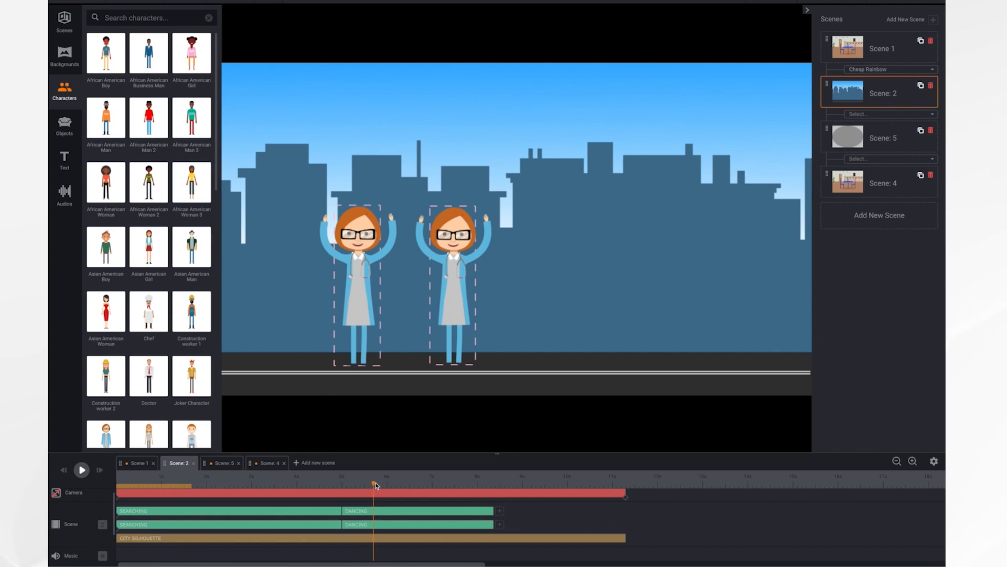
pyautogui.moveTo(376, 486); pyautogui.dragTo(292, 502)
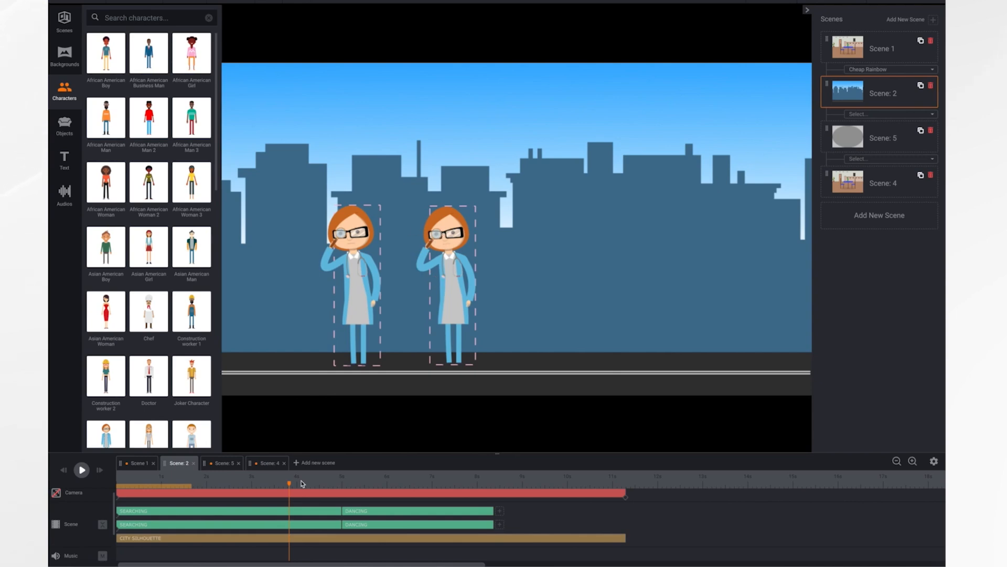
pyautogui.moveTo(313, 488); pyautogui.dragTo(332, 527)
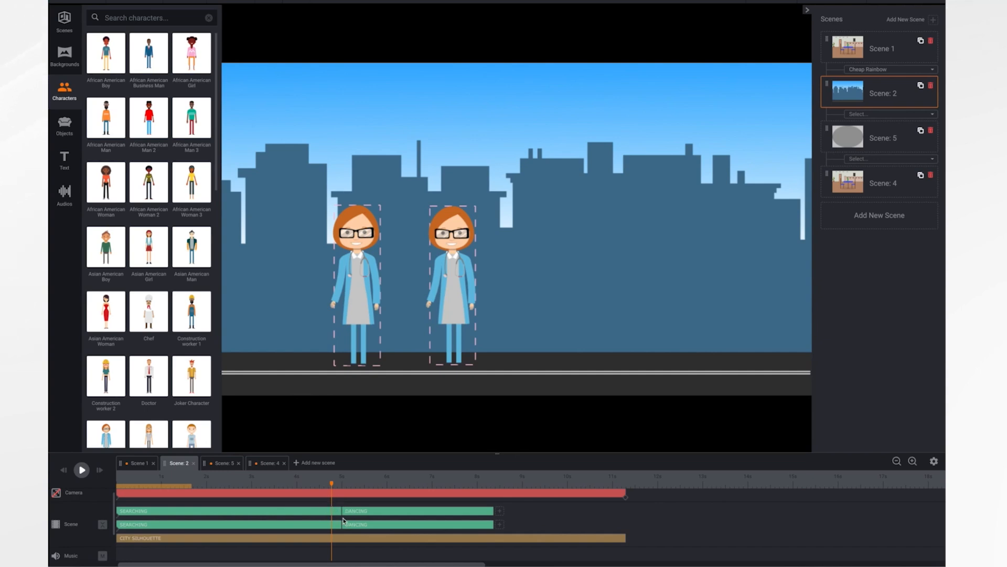
# Review which trim options the animation settings offer for the right-hand woman's Searching action and her following Dancing action
pyautogui.click(319, 511)
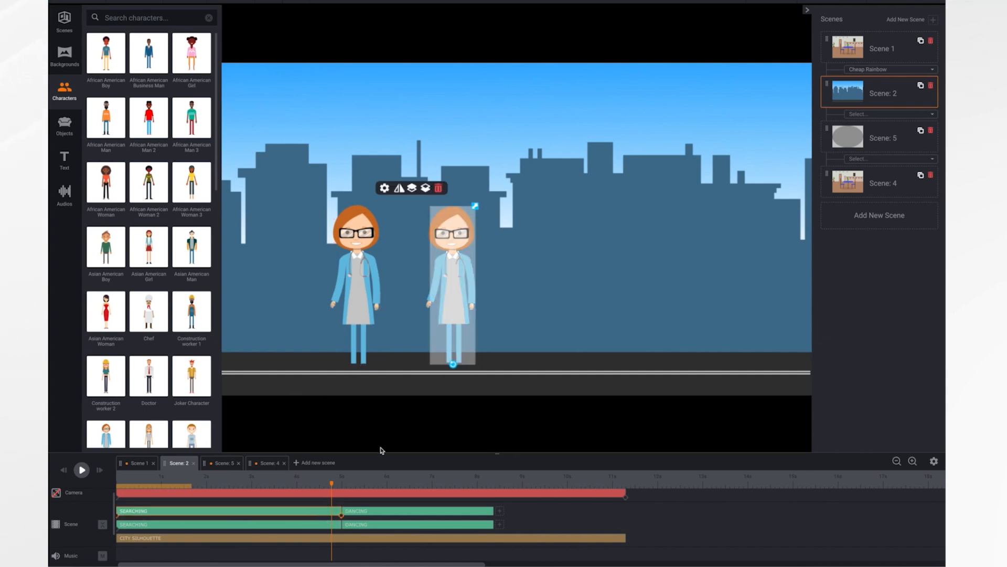
pyautogui.click(385, 188)
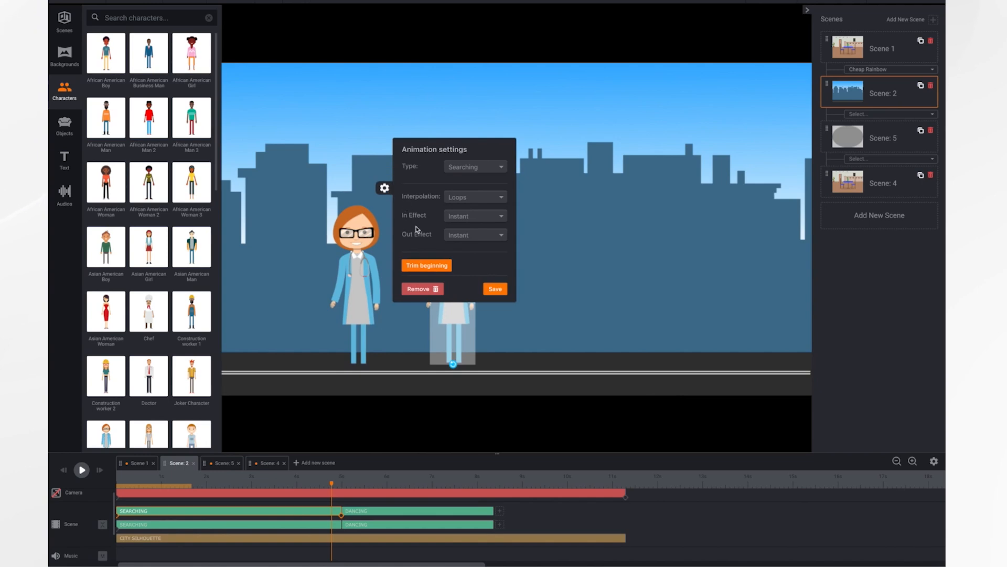
pyautogui.click(495, 290)
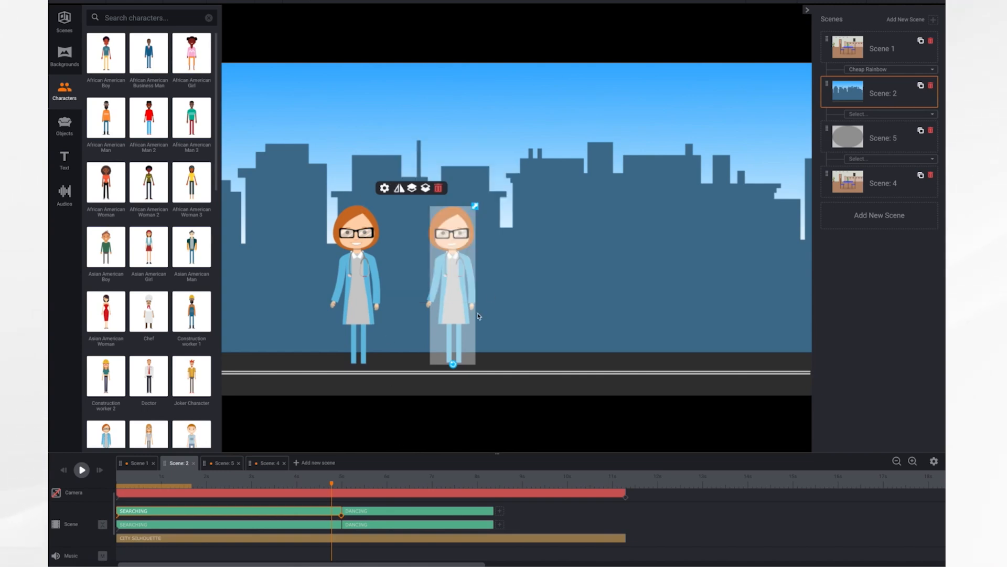
pyautogui.click(390, 513)
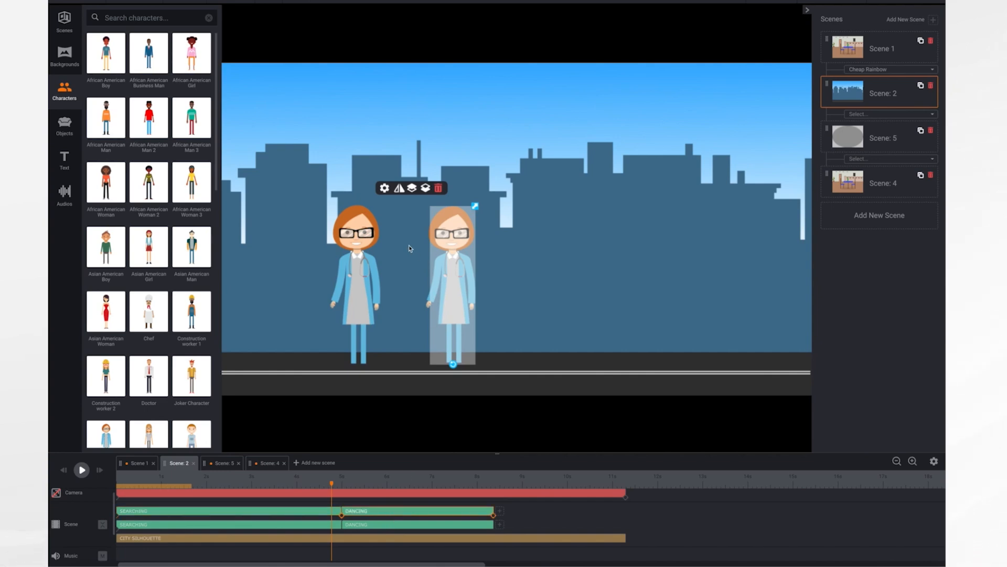
pyautogui.click(385, 188)
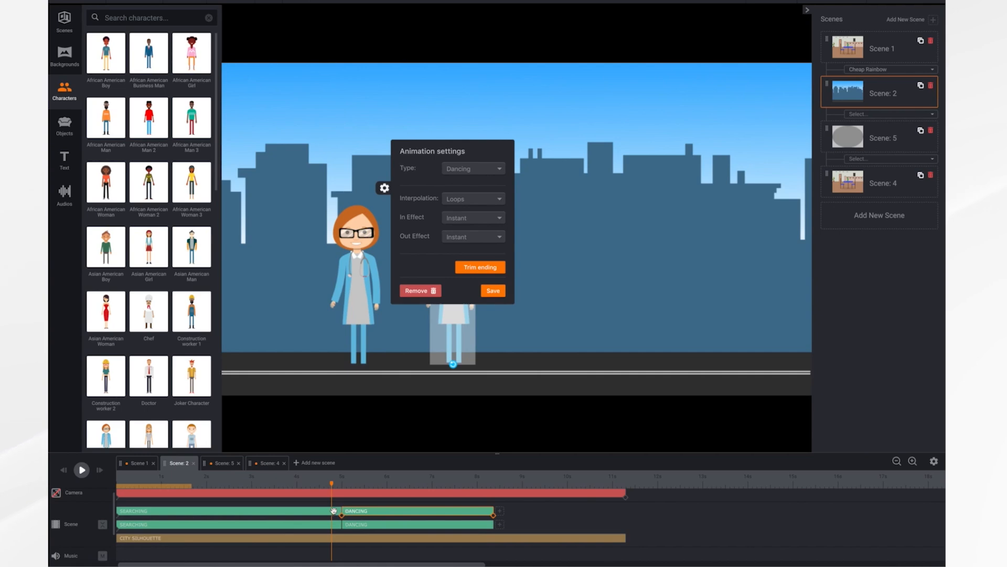
pyautogui.click(493, 291)
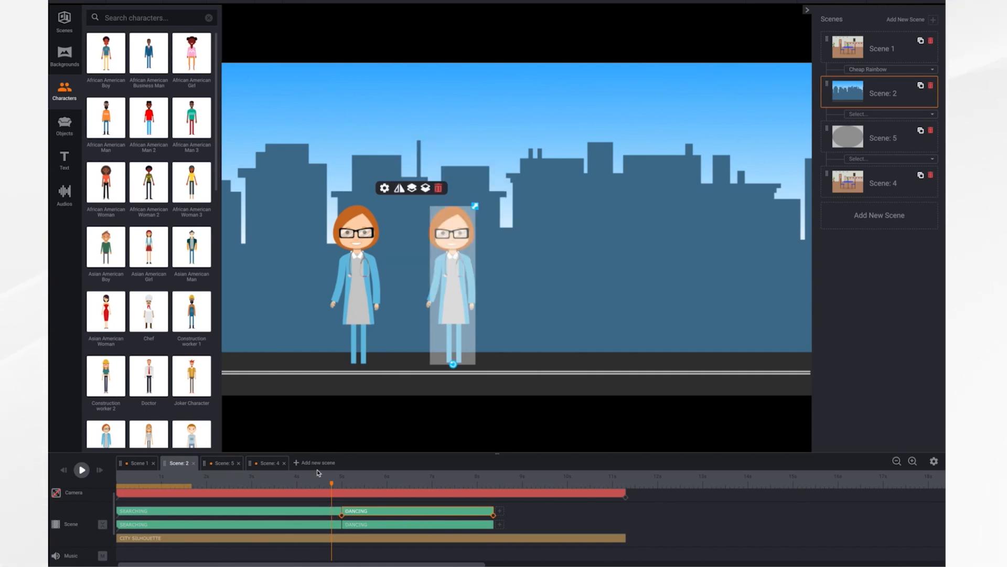
# Play the start of Scene: 5 and open the animation settings of the superhero boy's first Idle action
pyautogui.click(223, 464)
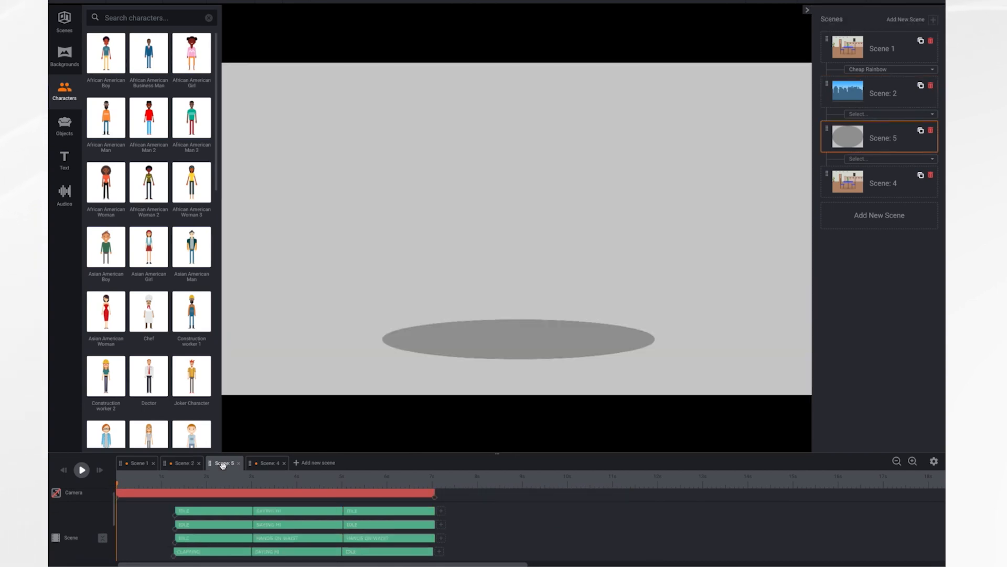
pyautogui.click(80, 475)
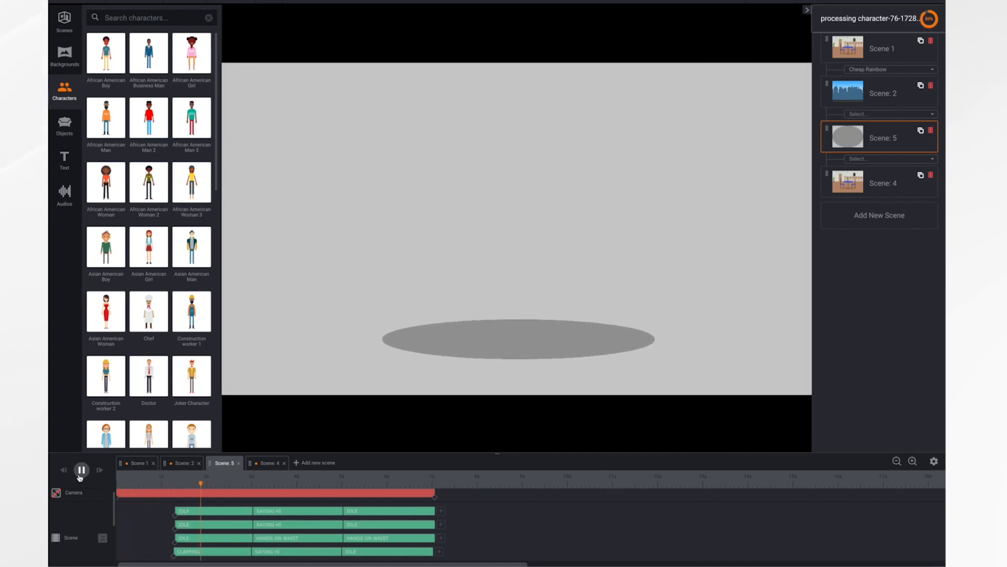
pyautogui.click(226, 503)
pyautogui.click(215, 513)
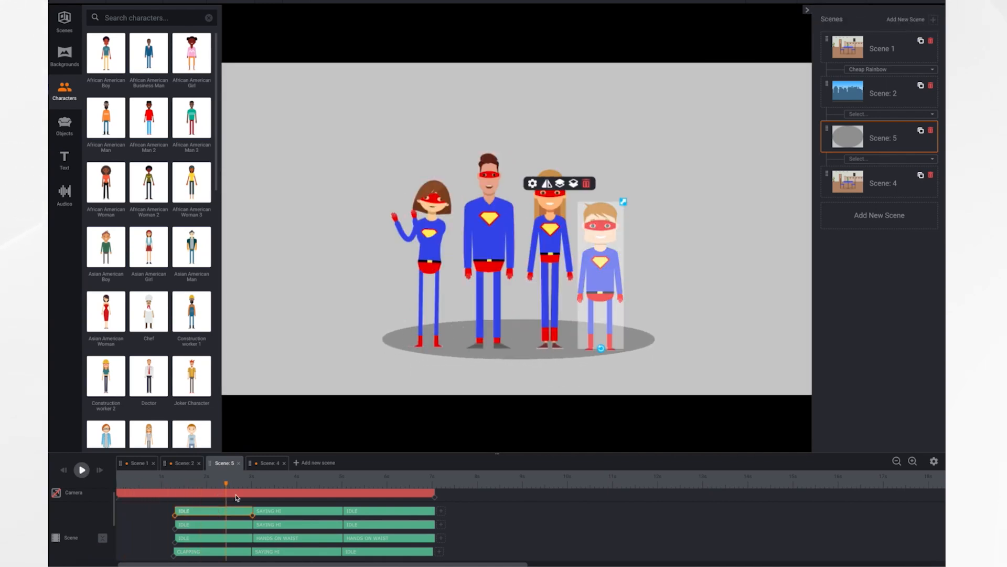
pyautogui.click(532, 184)
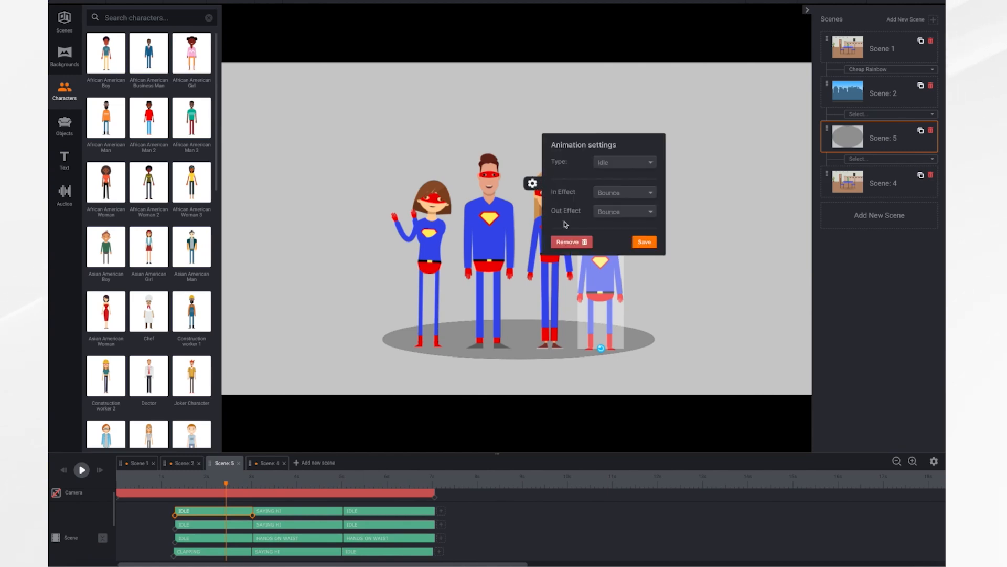